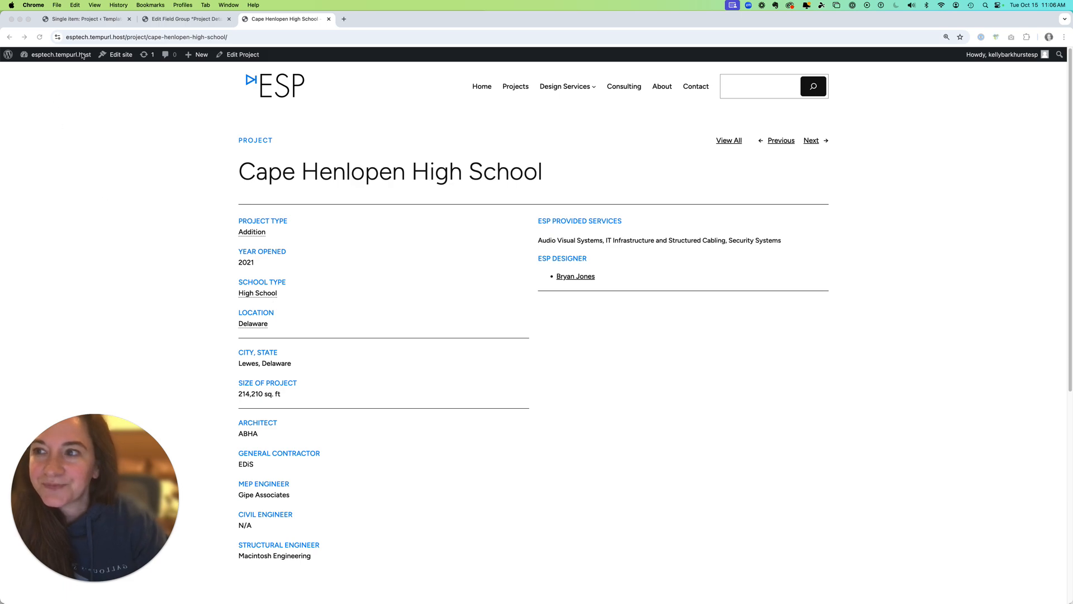
# Review the Project Details field group and the sub-fields nested inside its Project Details group field
pyautogui.click(159, 22)
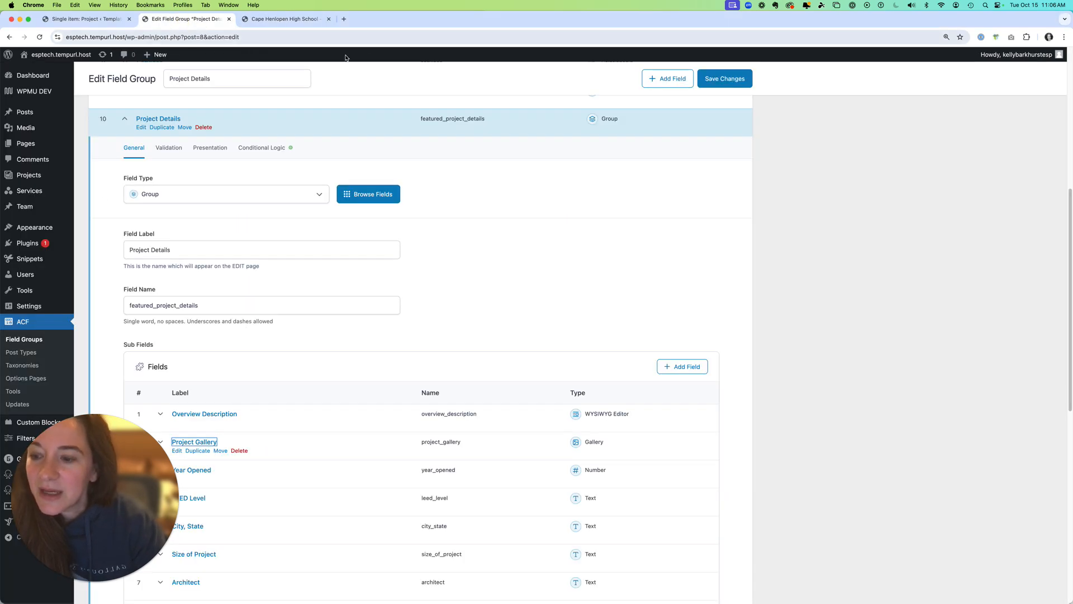
pyautogui.moveTo(96, 438); pyautogui.dragTo(966, 133)
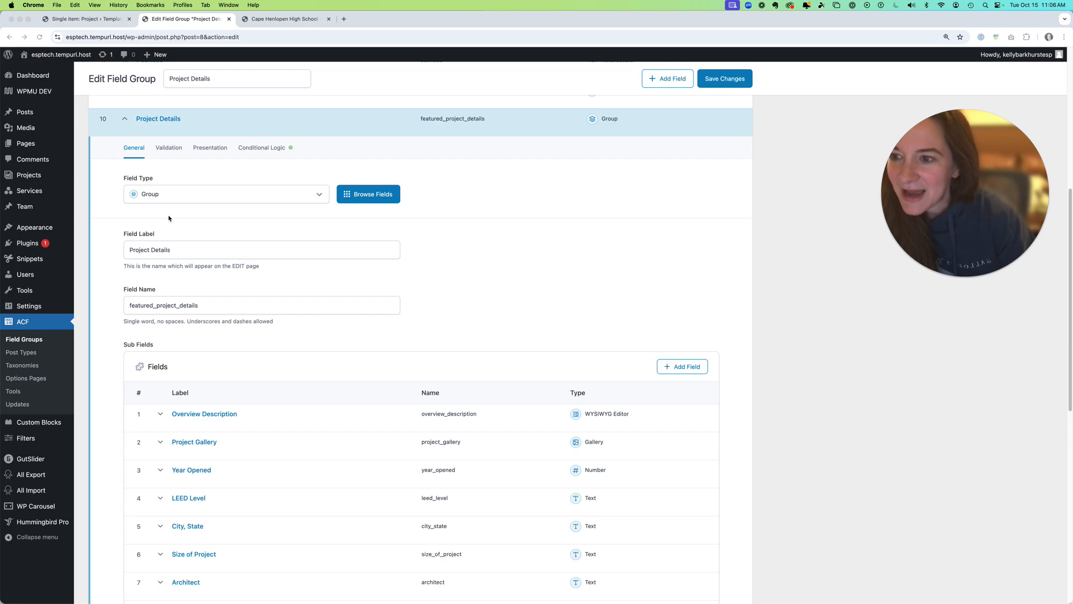
pyautogui.moveTo(1047, 288)
pyautogui.click(1067, 255)
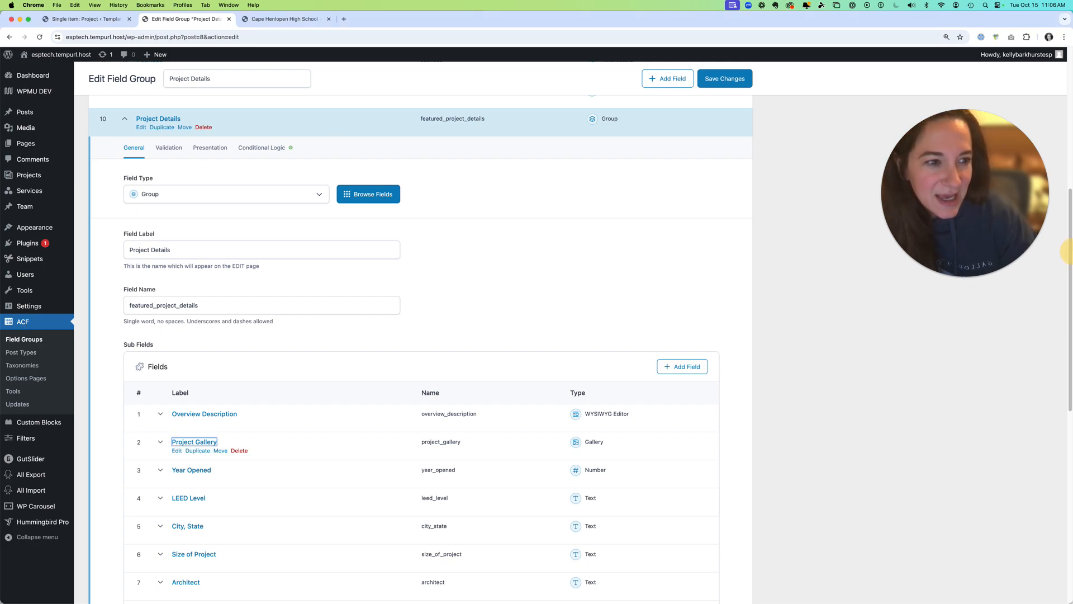
pyautogui.moveTo(1071, 197); pyautogui.dragTo(1061, 69)
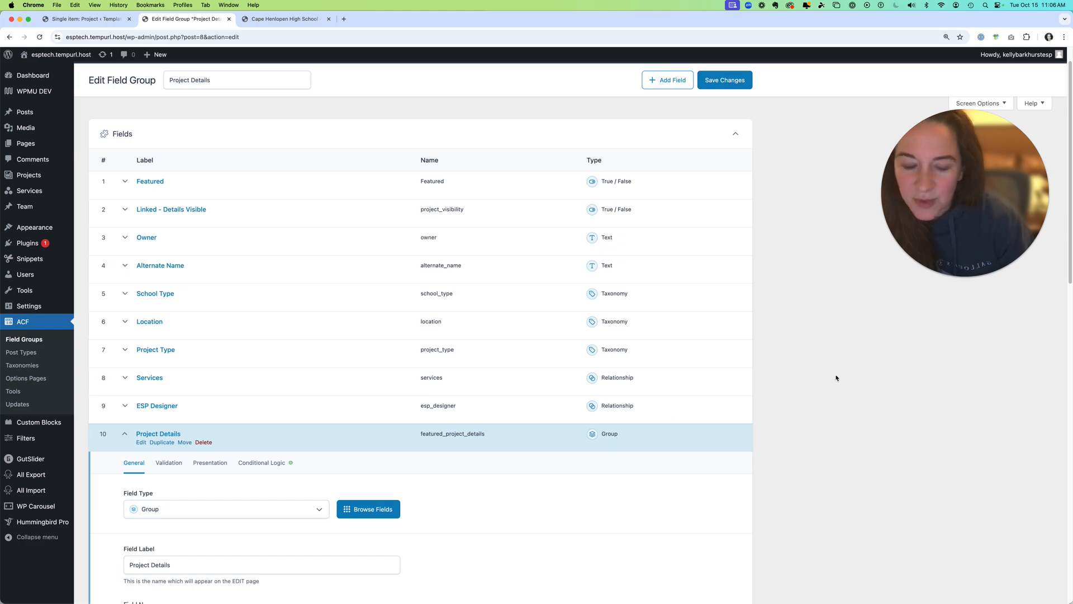
pyautogui.moveTo(1070, 256); pyautogui.dragTo(1015, 412)
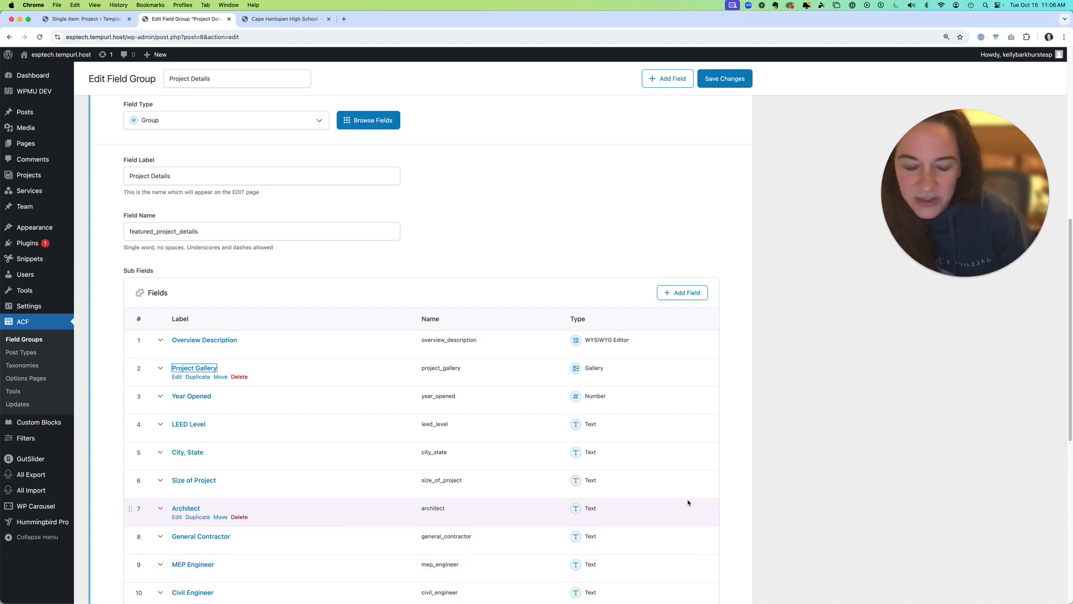
pyautogui.moveTo(1071, 418); pyautogui.dragTo(1062, 484)
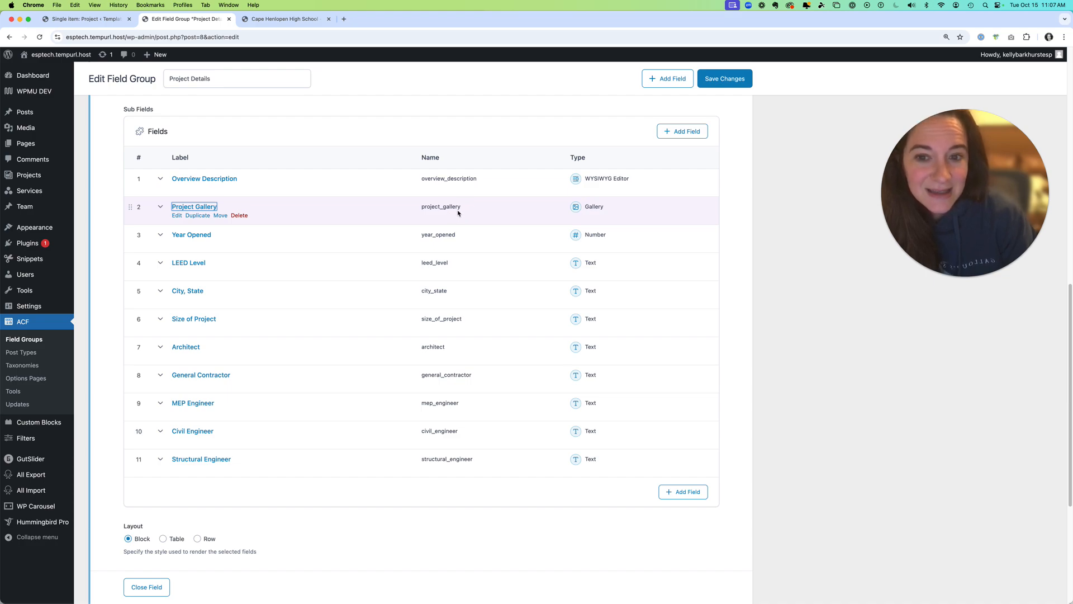
# Open the visibility conditions of the middle column in the Single Item: Project template
pyautogui.click(84, 19)
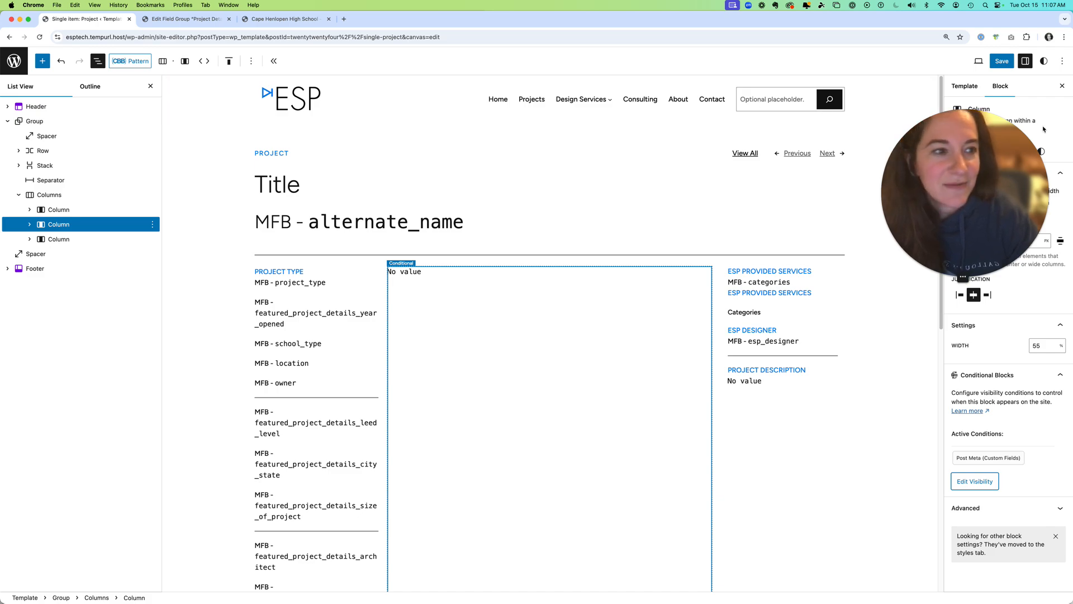
pyautogui.moveTo(957, 153); pyautogui.dragTo(853, 454)
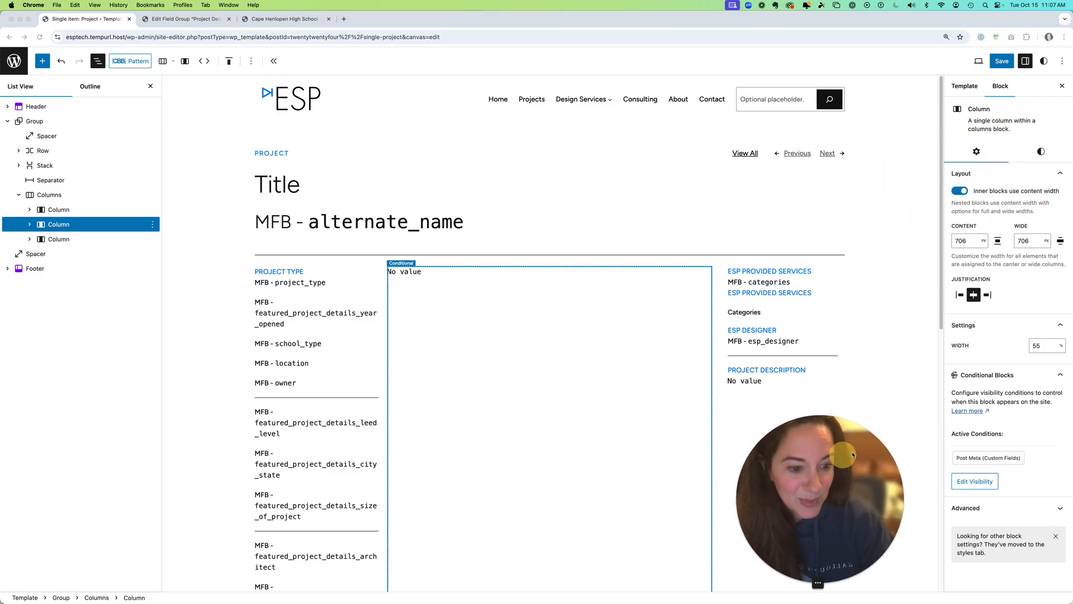
pyautogui.click(941, 293)
pyautogui.moveTo(941, 292); pyautogui.dragTo(933, 343)
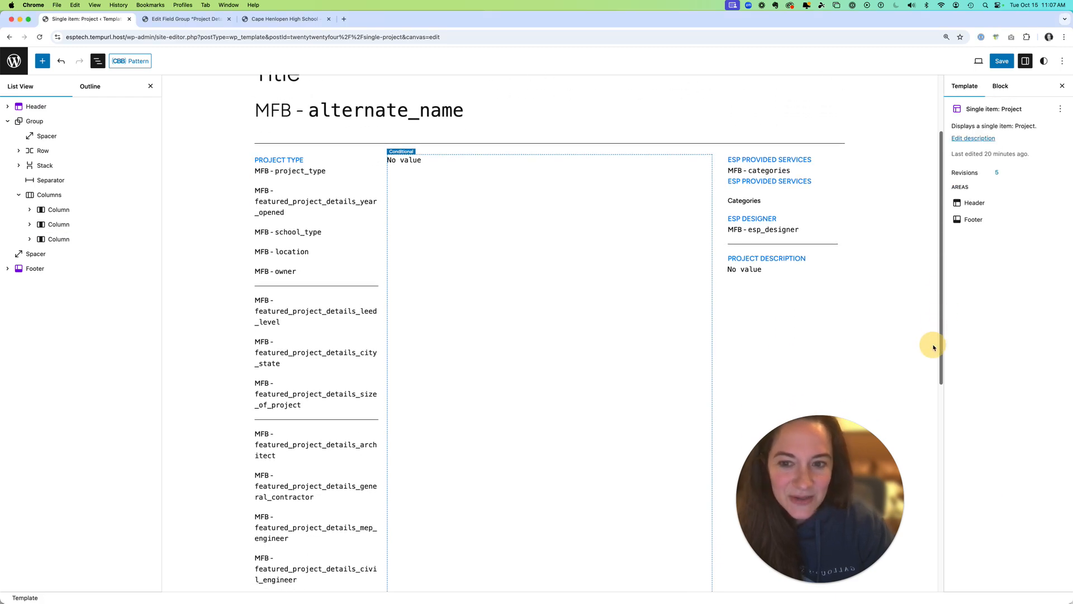
pyautogui.click(402, 172)
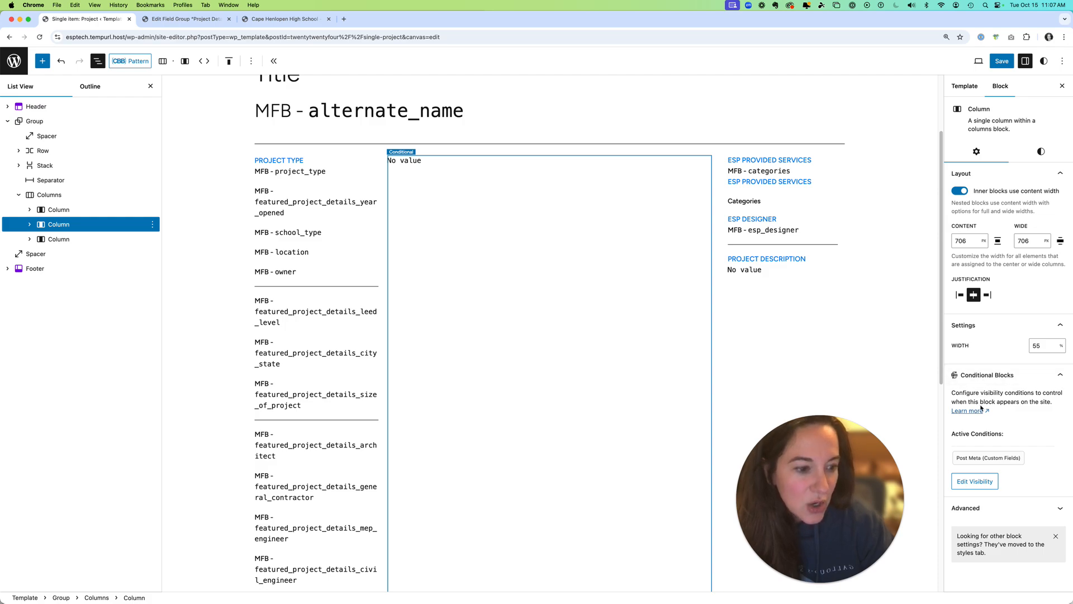
pyautogui.click(975, 481)
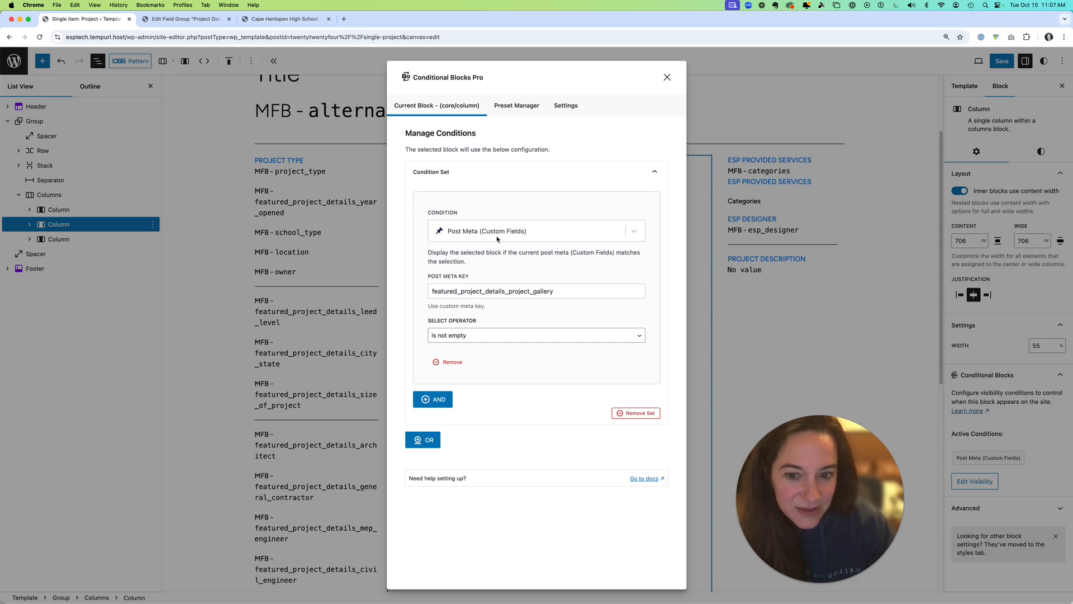
# Set the column condition's post meta key to featured_project_details_project_gallery, combining the Project Details group name with the Project Gallery sub-field name
pyautogui.moveTo(432, 291); pyautogui.dragTo(623, 288)
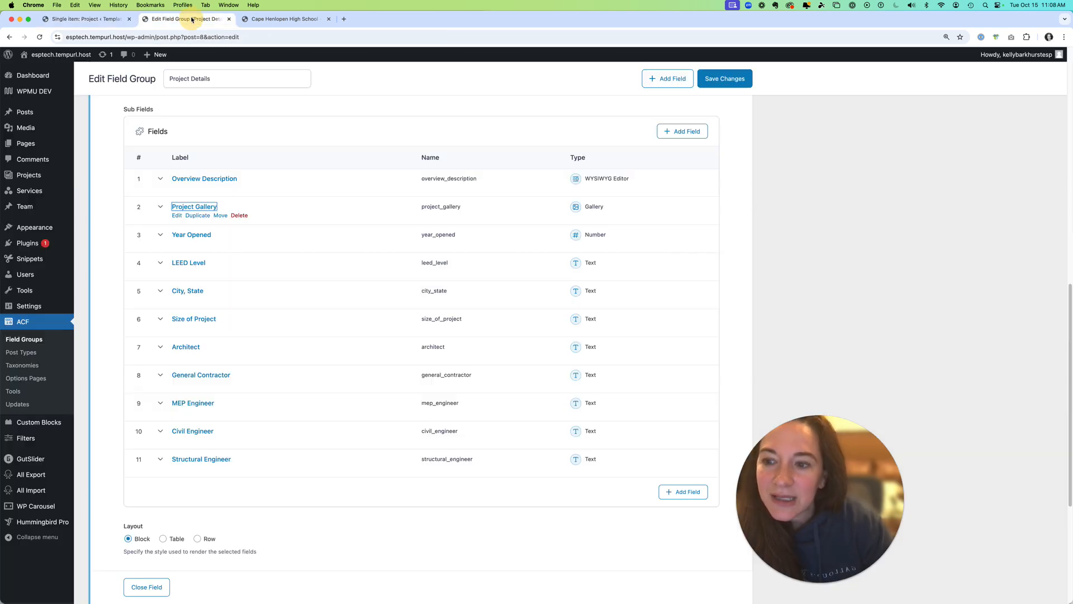
pyautogui.click(193, 23)
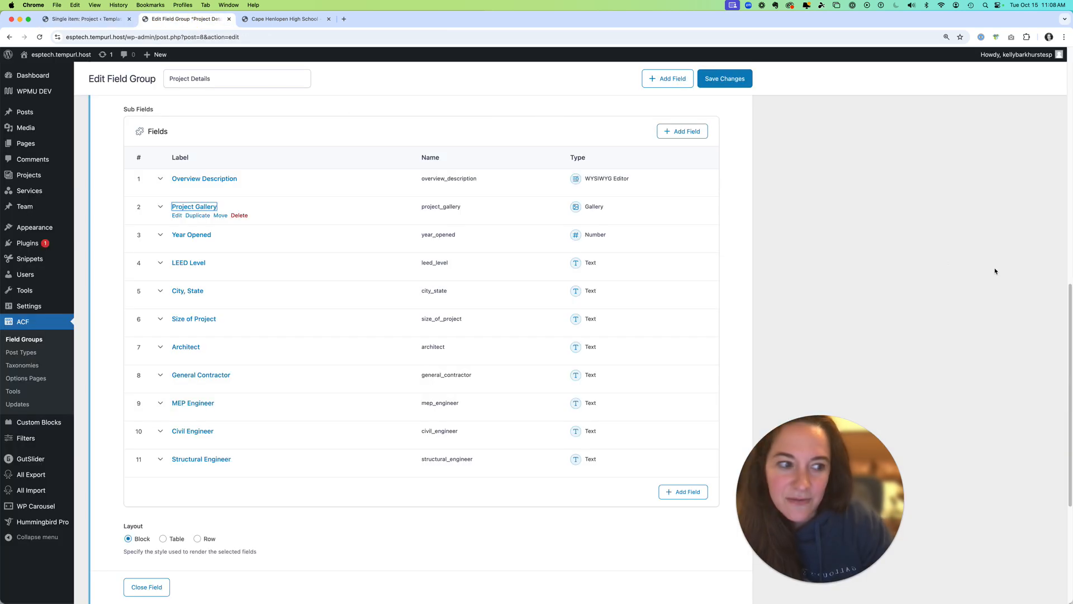
pyautogui.moveTo(1070, 299); pyautogui.dragTo(979, 132)
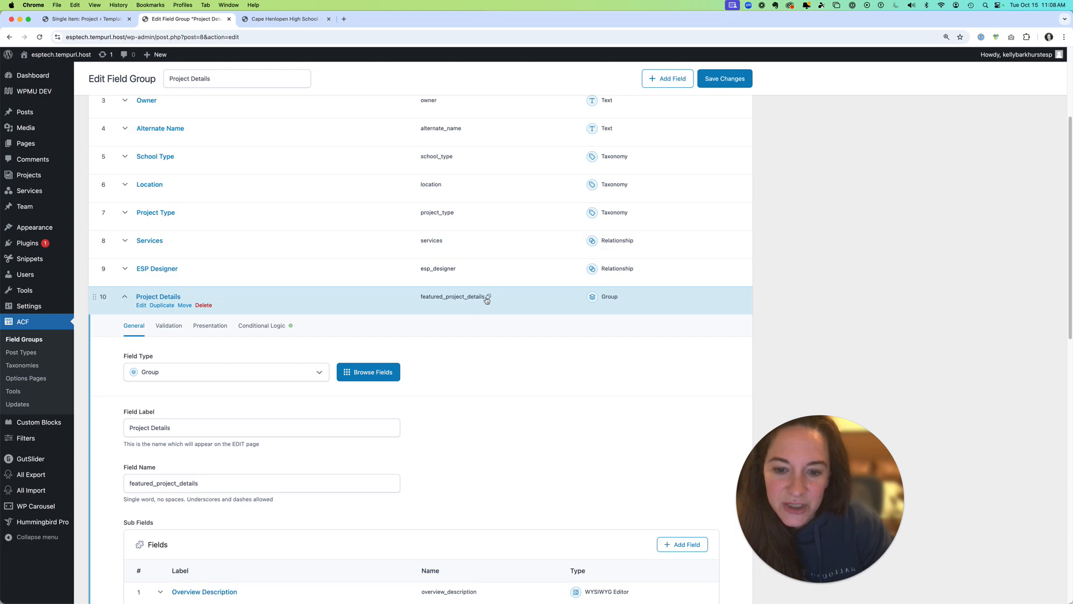
pyautogui.click(489, 298)
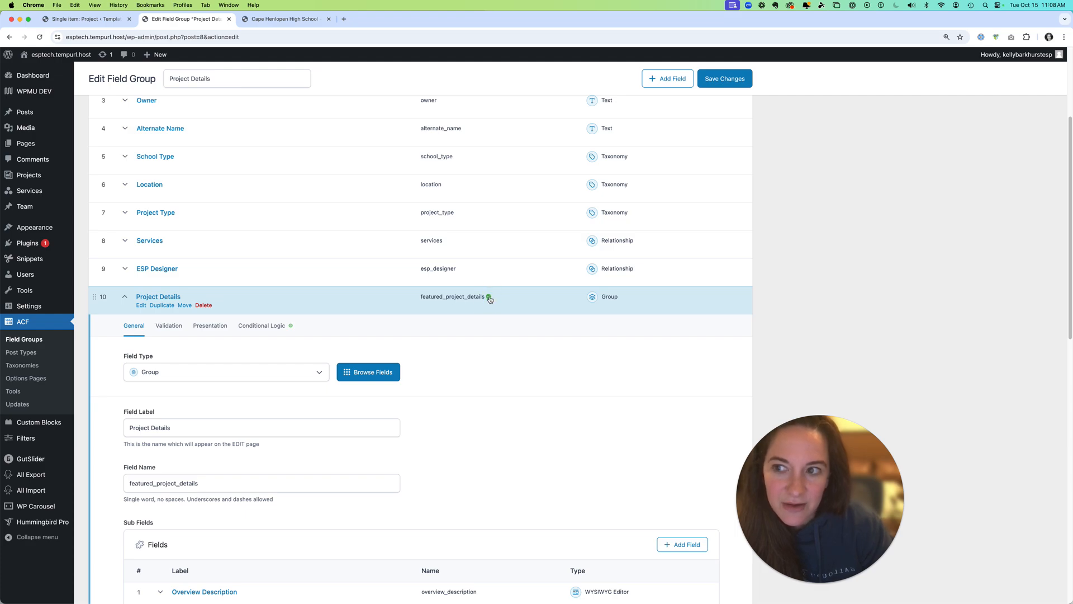
pyautogui.click(84, 19)
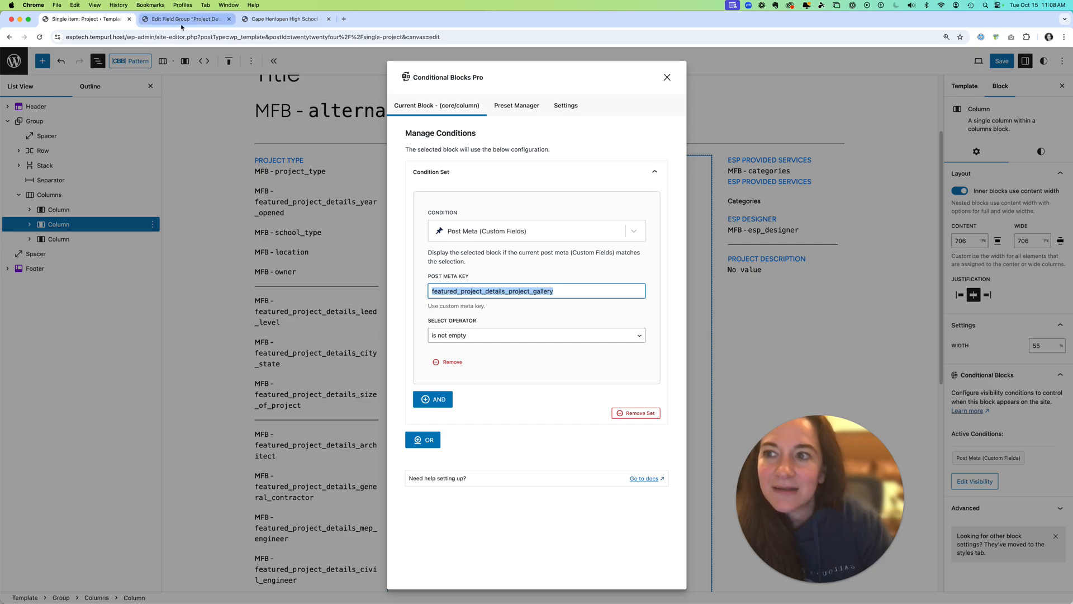
pyautogui.click(215, 21)
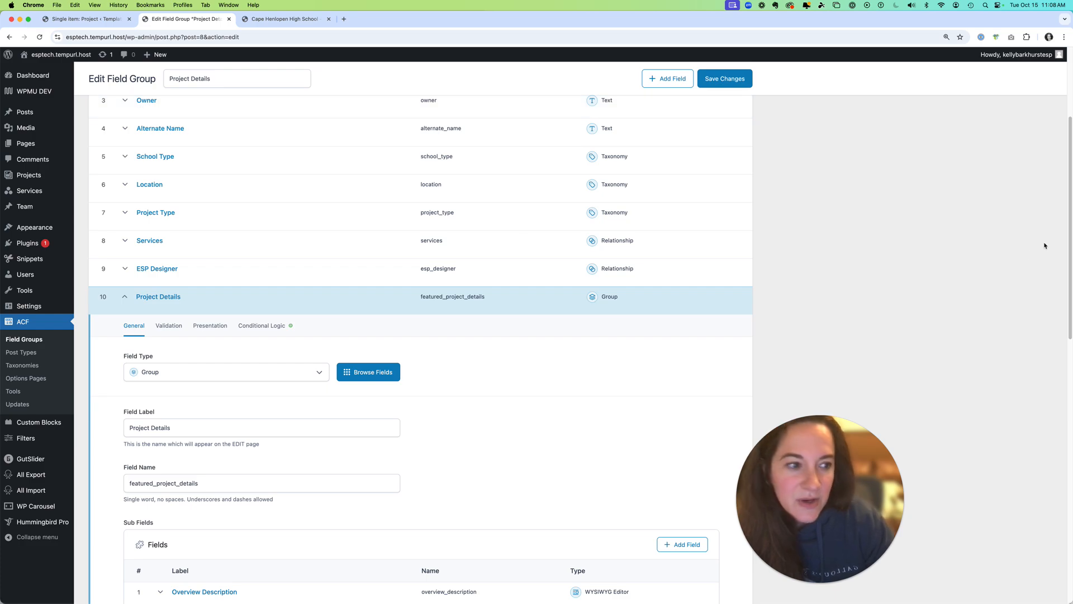
pyautogui.moveTo(1069, 248); pyautogui.dragTo(1011, 408)
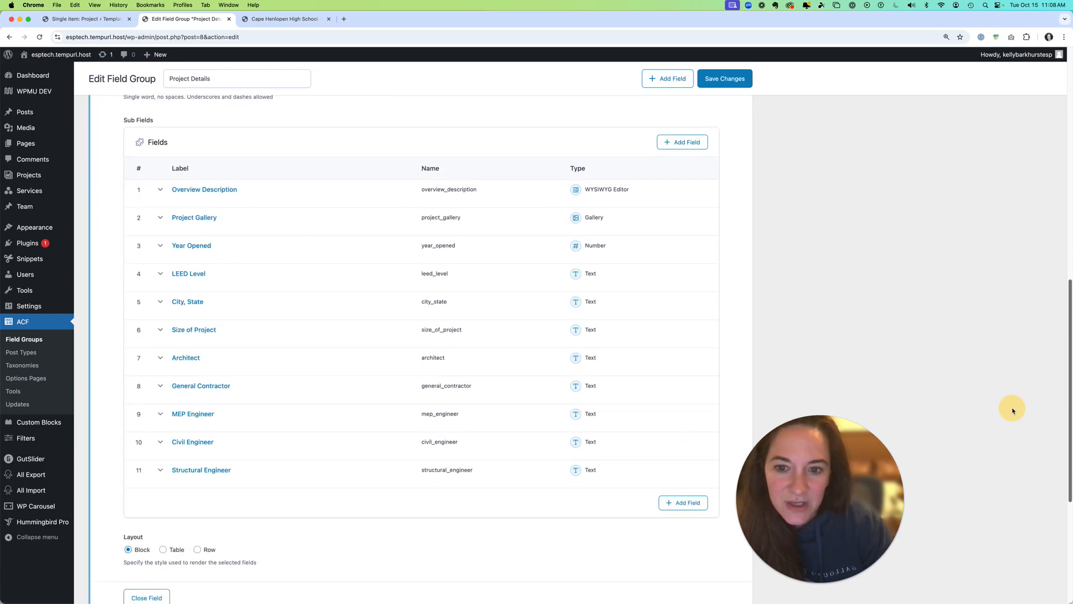
pyautogui.click(464, 219)
pyautogui.click(86, 19)
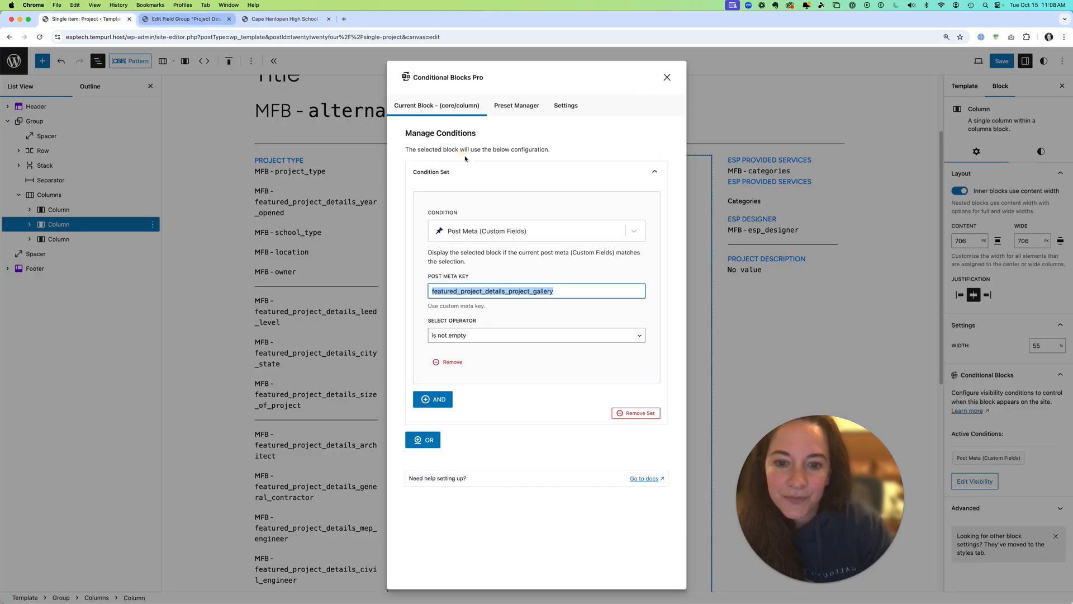
pyautogui.press('super+v')
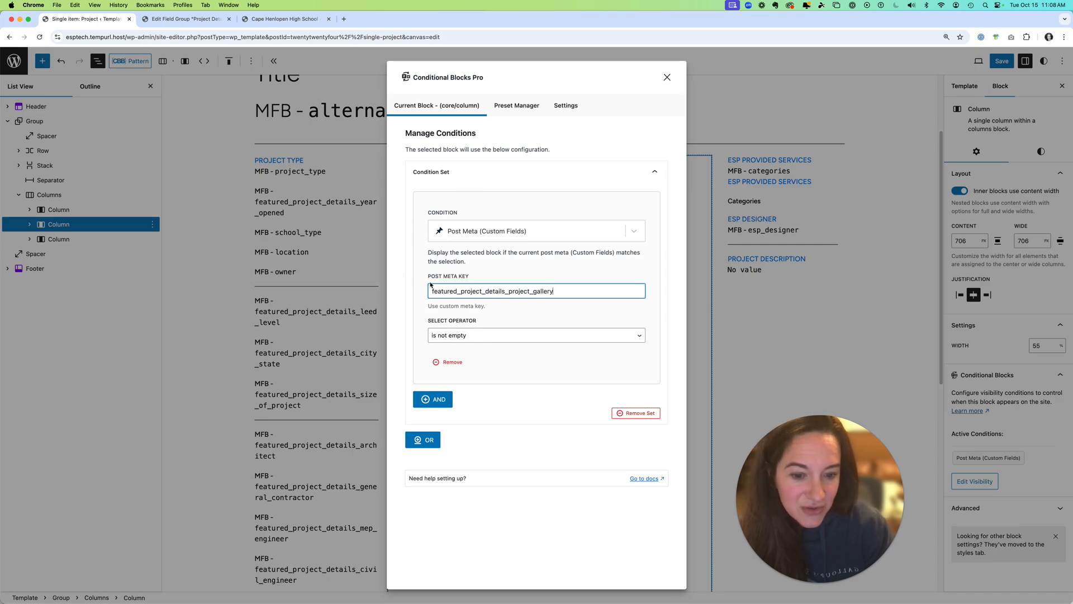
# Close the column's conditions, save the template, and reload the Cape Henlopen High School project page
pyautogui.click(667, 77)
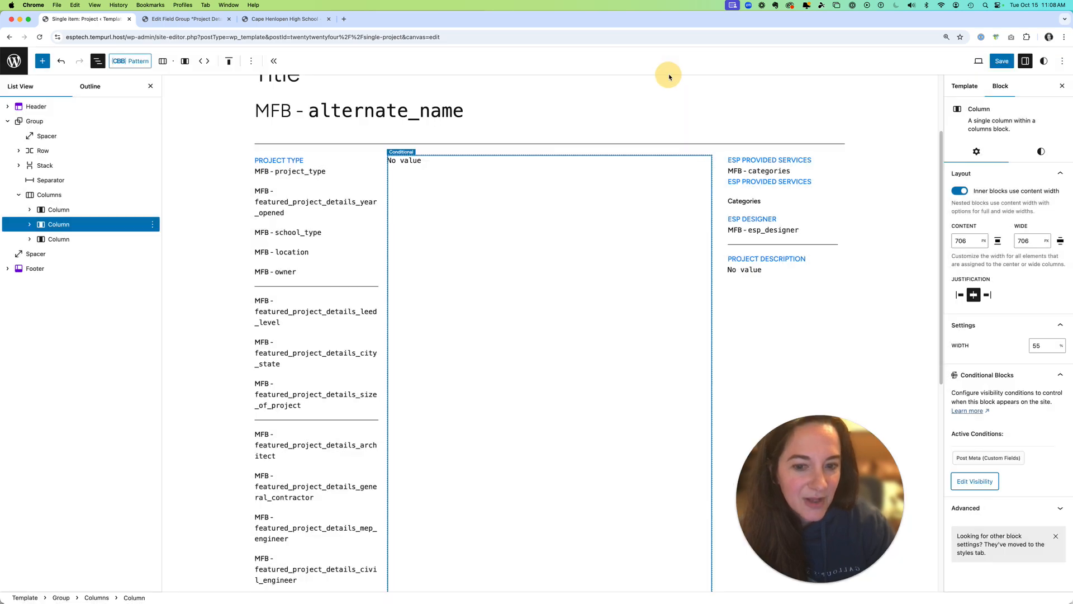
pyautogui.click(1001, 62)
pyautogui.click(272, 20)
pyautogui.click(39, 37)
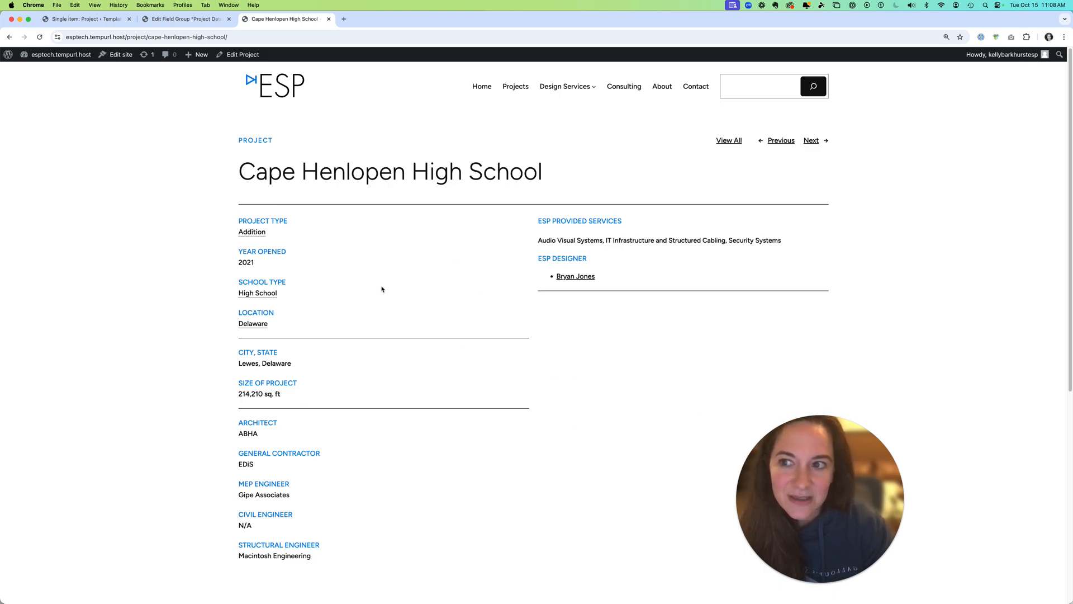
# Add example-of-projection-screen.png to the Cape Henlopen High School project's gallery and update the project
pyautogui.click(244, 55)
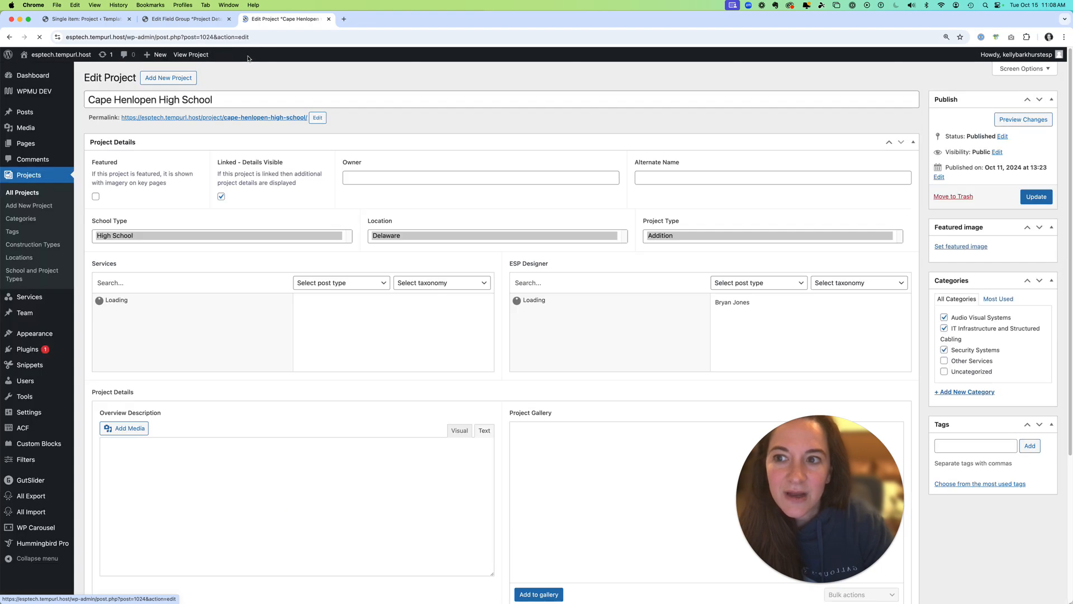
pyautogui.moveTo(1070, 136); pyautogui.dragTo(984, 367)
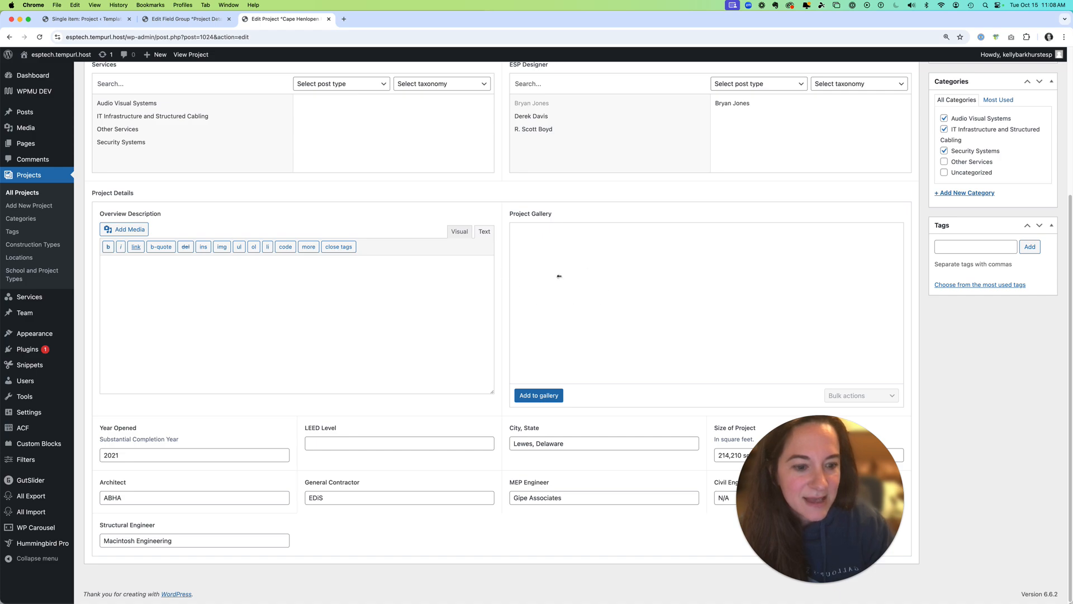
pyautogui.click(539, 395)
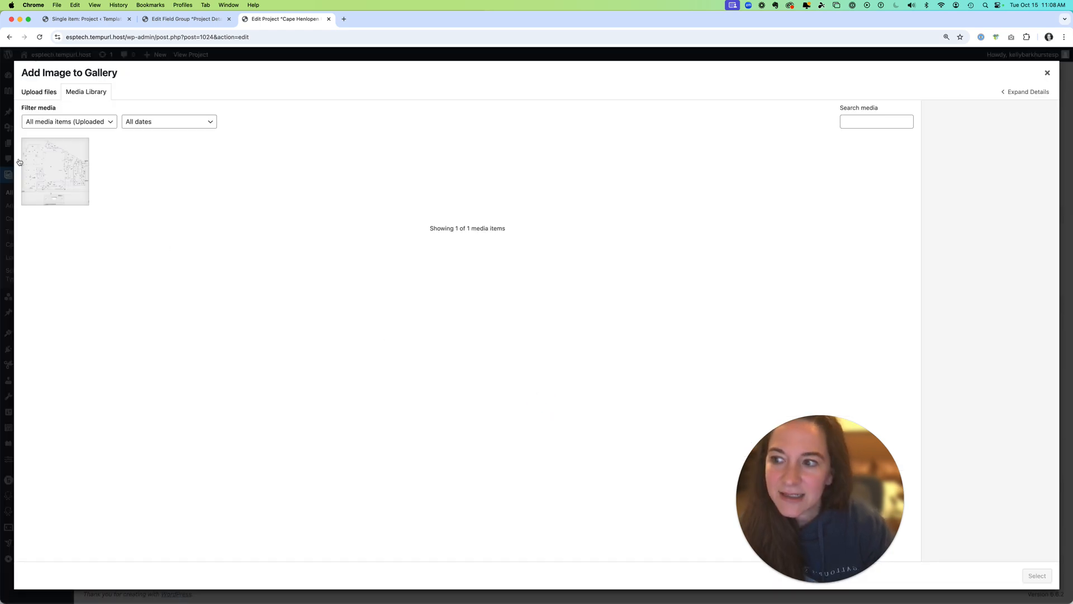
pyautogui.click(56, 173)
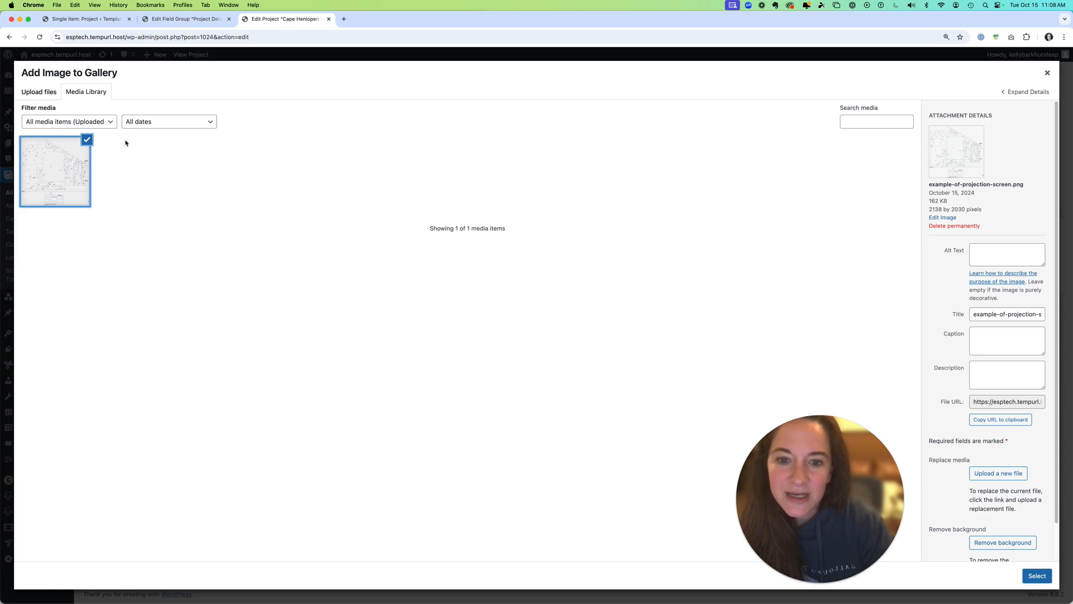
pyautogui.click(1037, 576)
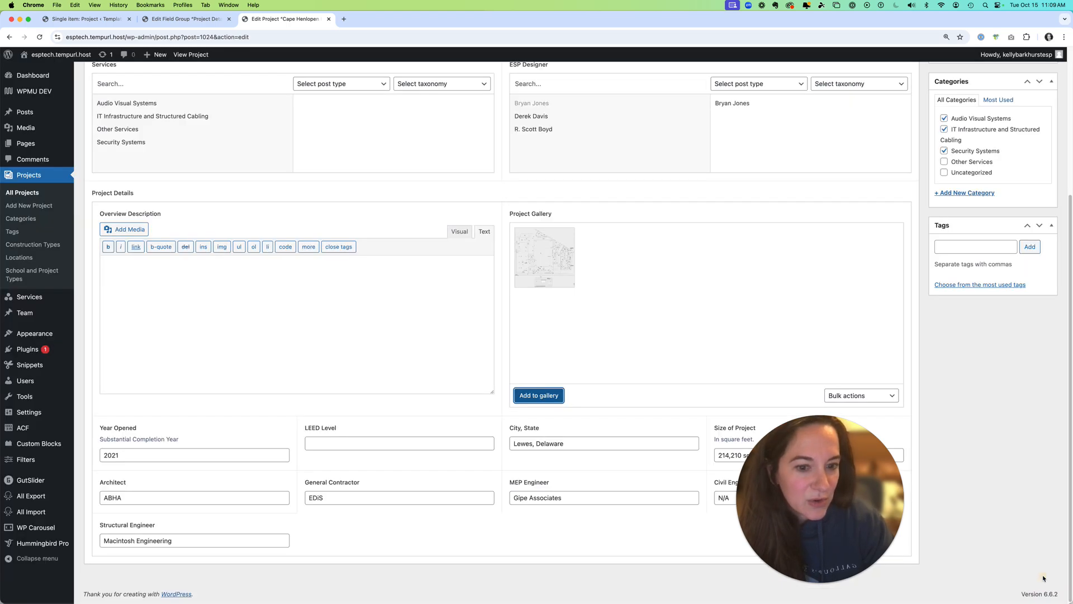
pyautogui.moveTo(1068, 361); pyautogui.dragTo(1064, 134)
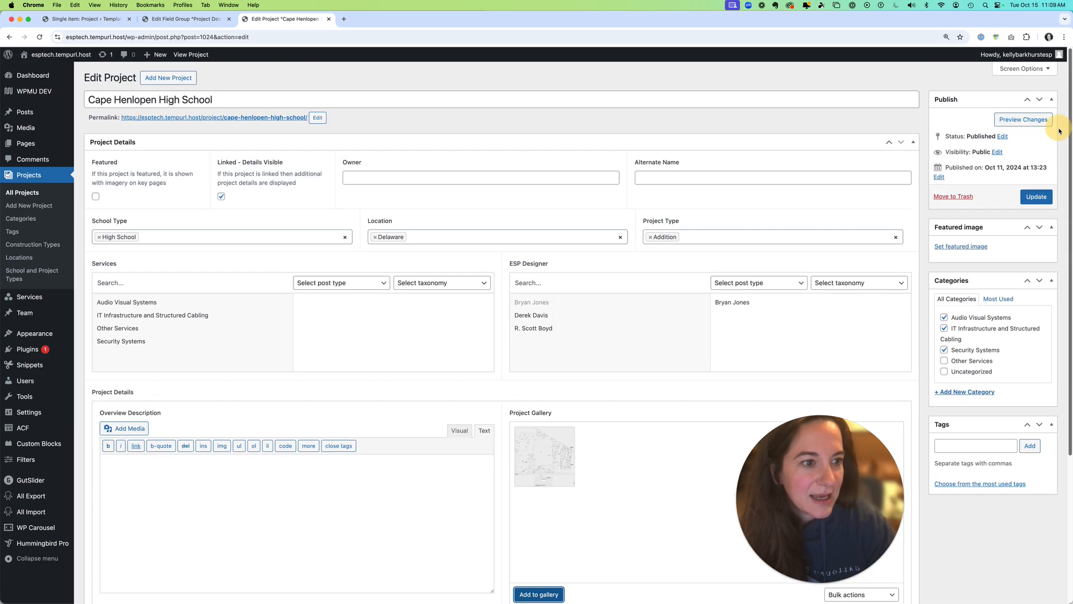
pyautogui.click(1038, 196)
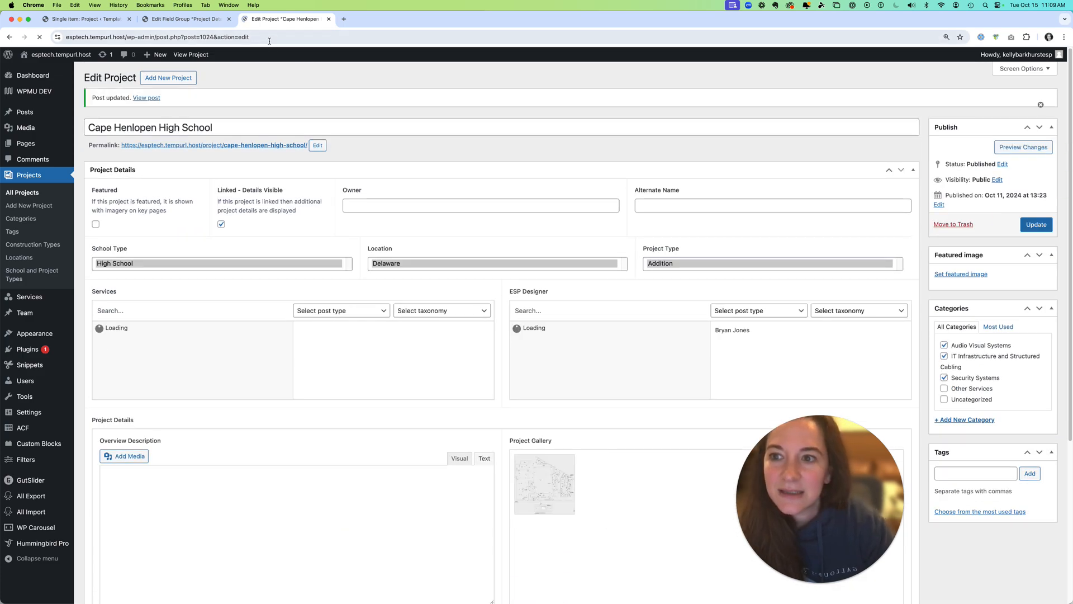
# Check the gallery column on the updated project page and on neighbouring project pages, and return to the template editor
pyautogui.click(246, 147)
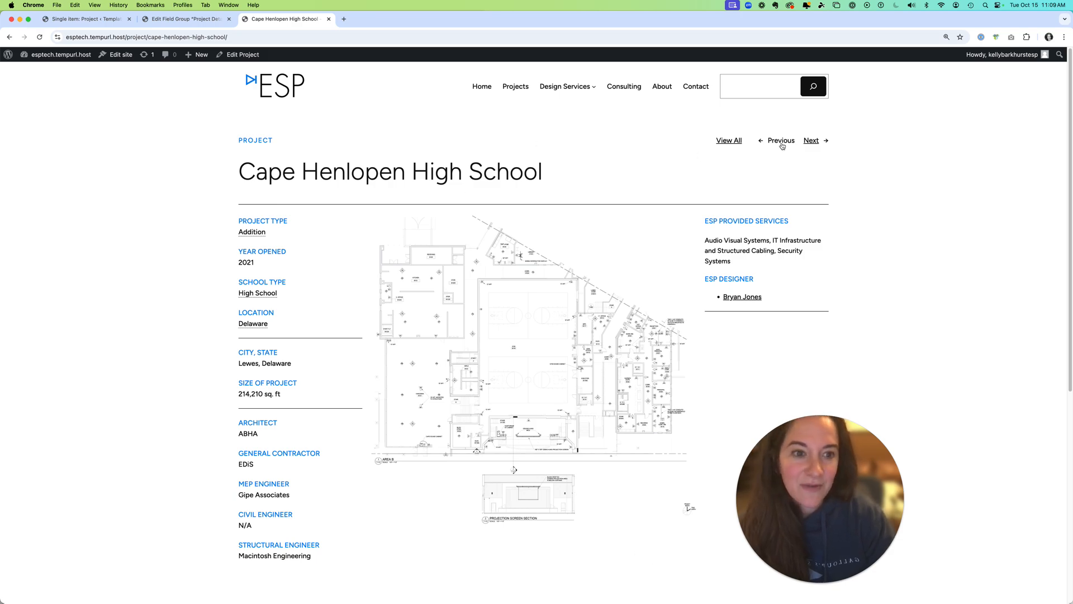
pyautogui.click(782, 142)
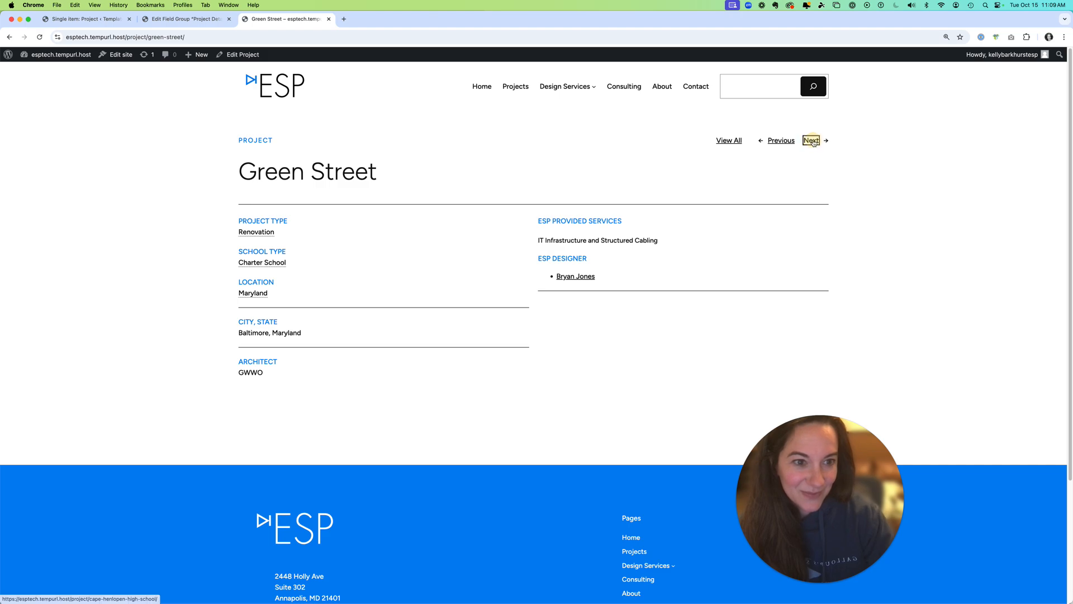
pyautogui.click(813, 142)
pyautogui.click(816, 143)
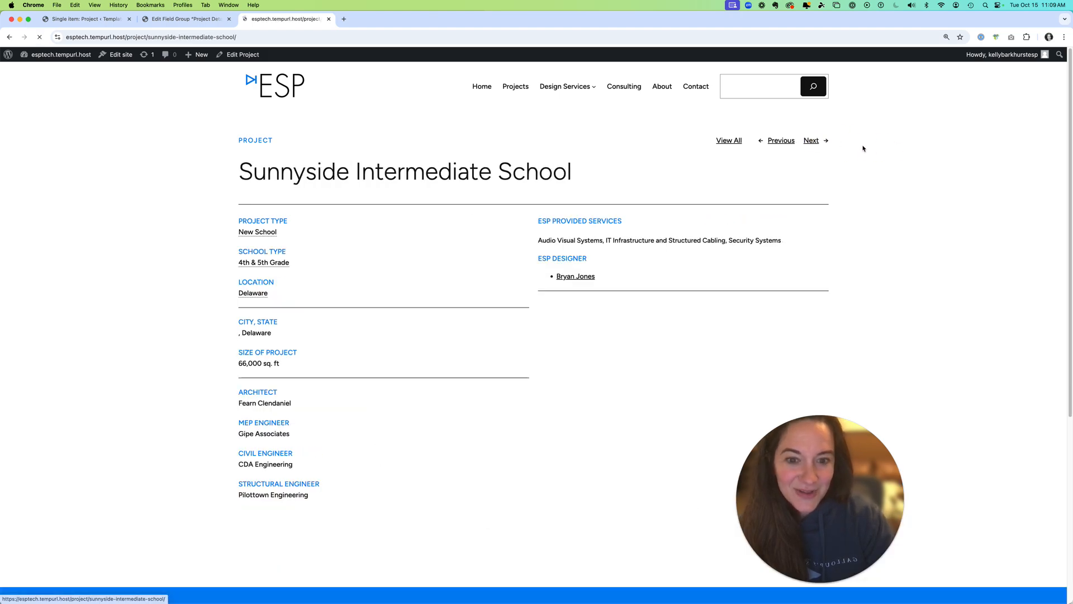
pyautogui.click(86, 19)
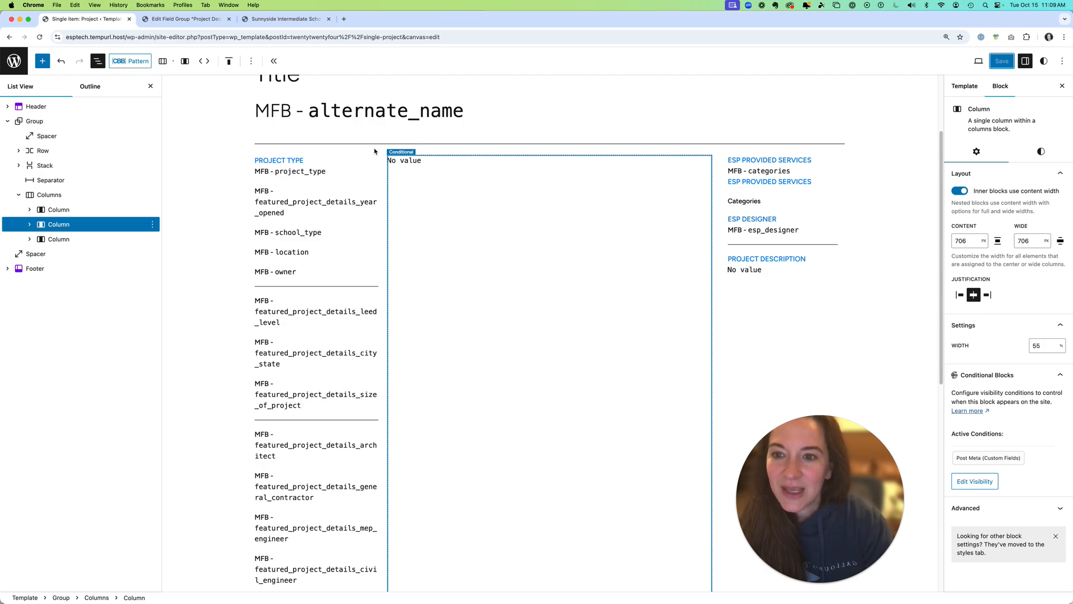